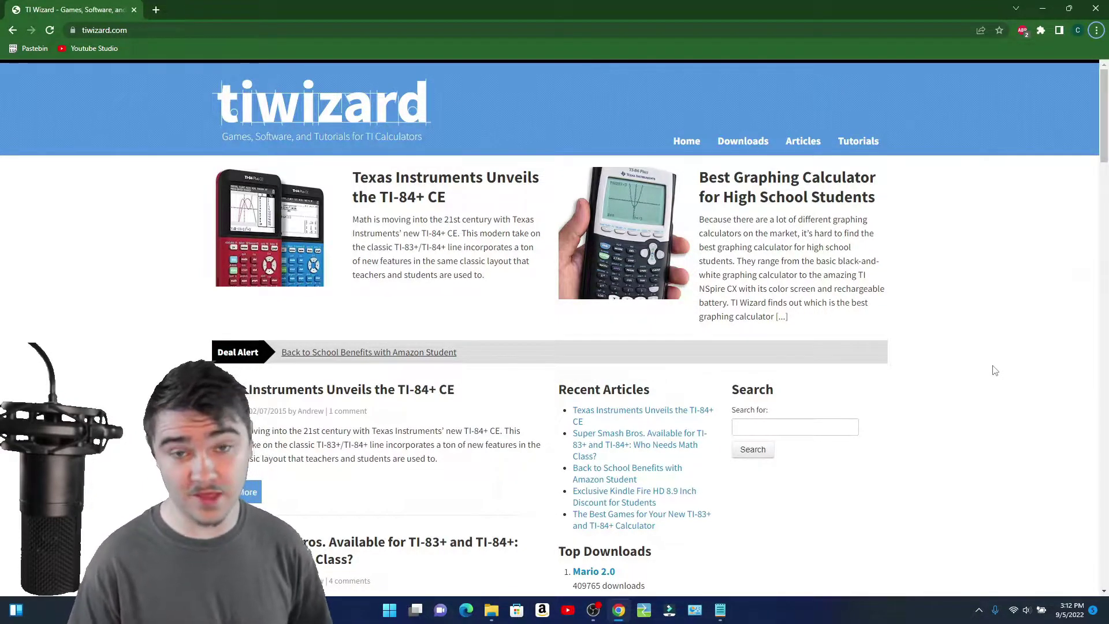
# Step: Start downloading Mario 2.0 from its tiwizard.com download page
pyautogui.scroll(-2, 994, 370)
pyautogui.scroll(2, 994, 371)
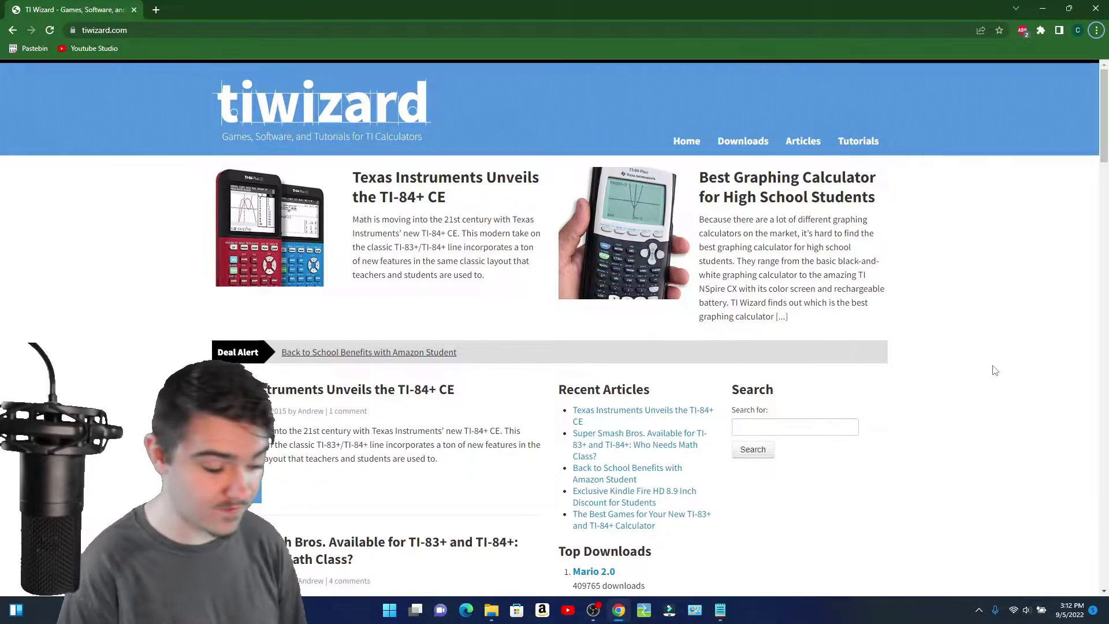
pyautogui.scroll(-5, 995, 370)
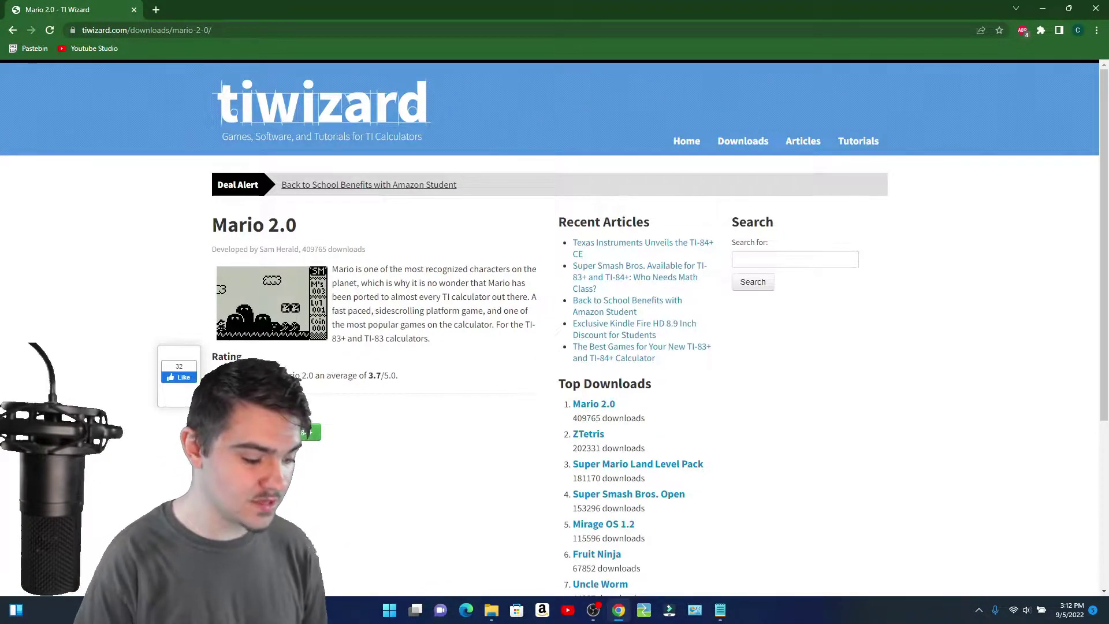
pyautogui.click(346, 442)
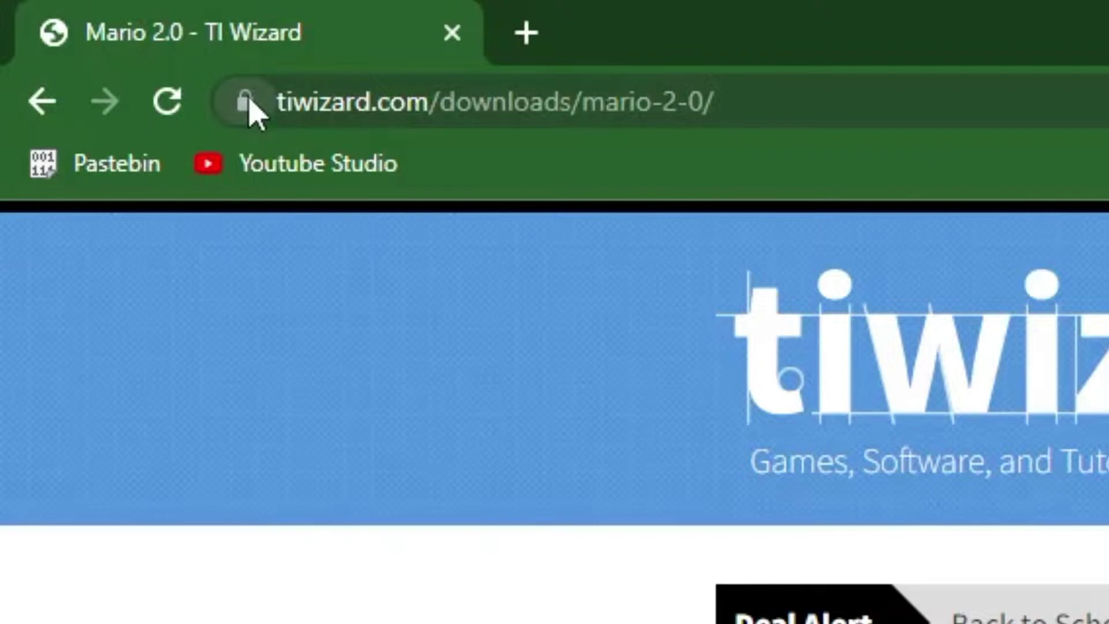
# Step: Change Insecure content from Block to Allow in tiwizard.com's site settings
pyautogui.click(246, 103)
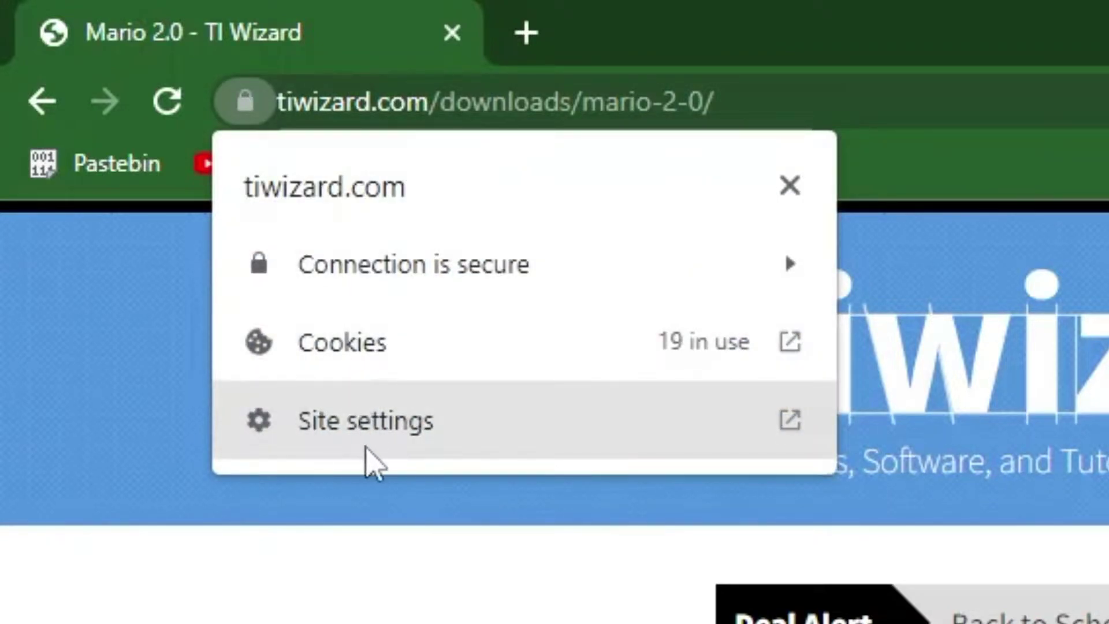
pyautogui.click(366, 448)
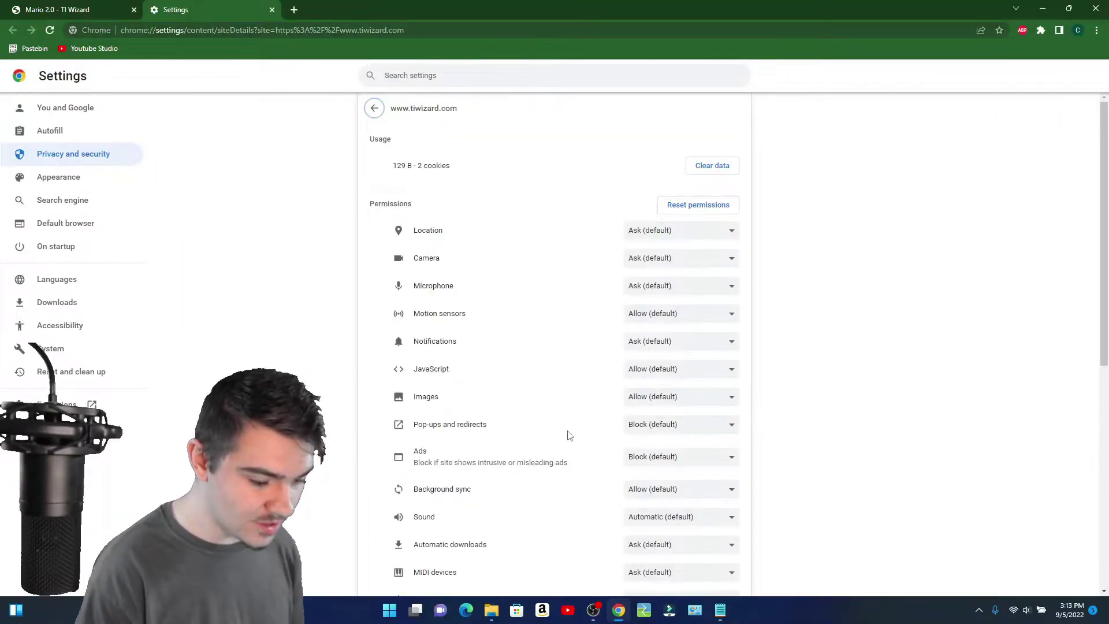
pyautogui.scroll(-7, 569, 435)
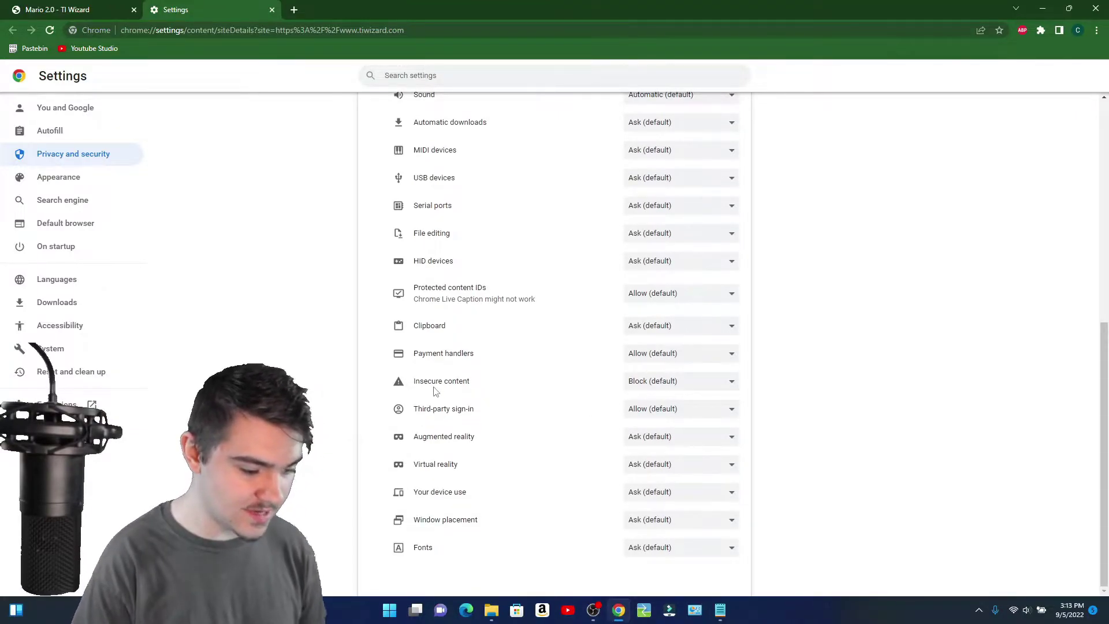
pyautogui.moveTo(417, 381); pyautogui.dragTo(480, 382)
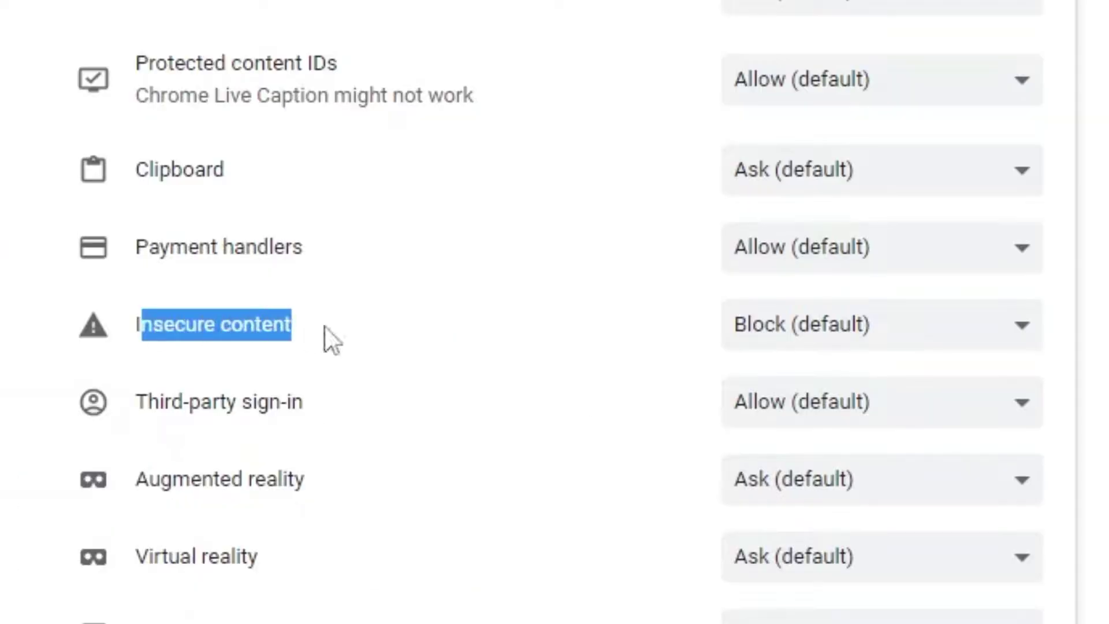
pyautogui.click(1008, 350)
pyautogui.click(791, 390)
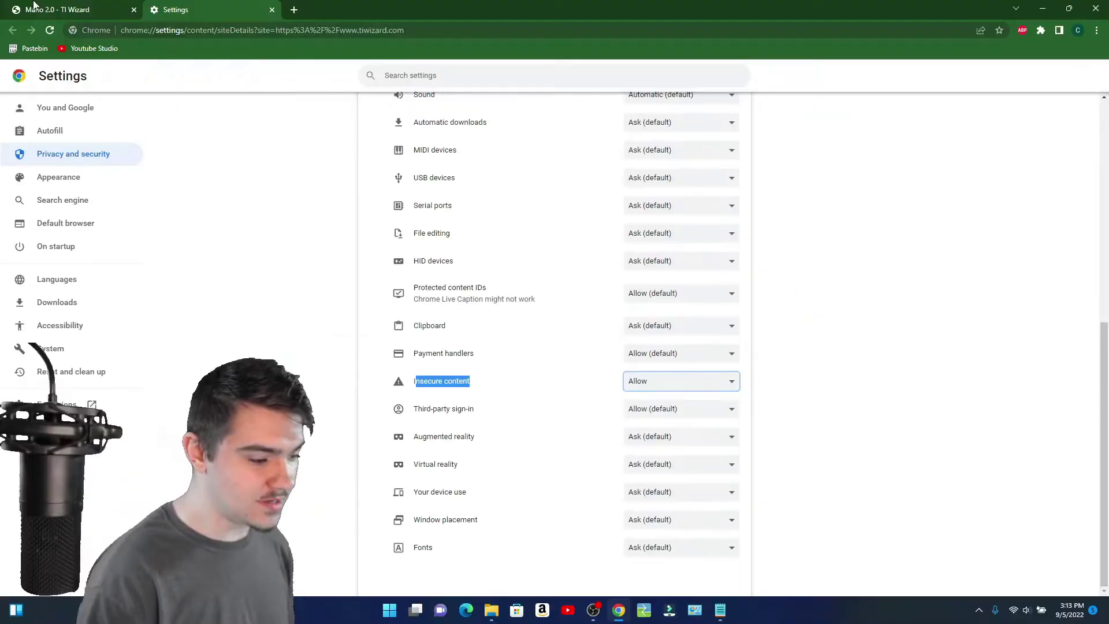
# Step: Reload the Mario 2.0 tab via the infobar and download the game again
pyautogui.click(63, 9)
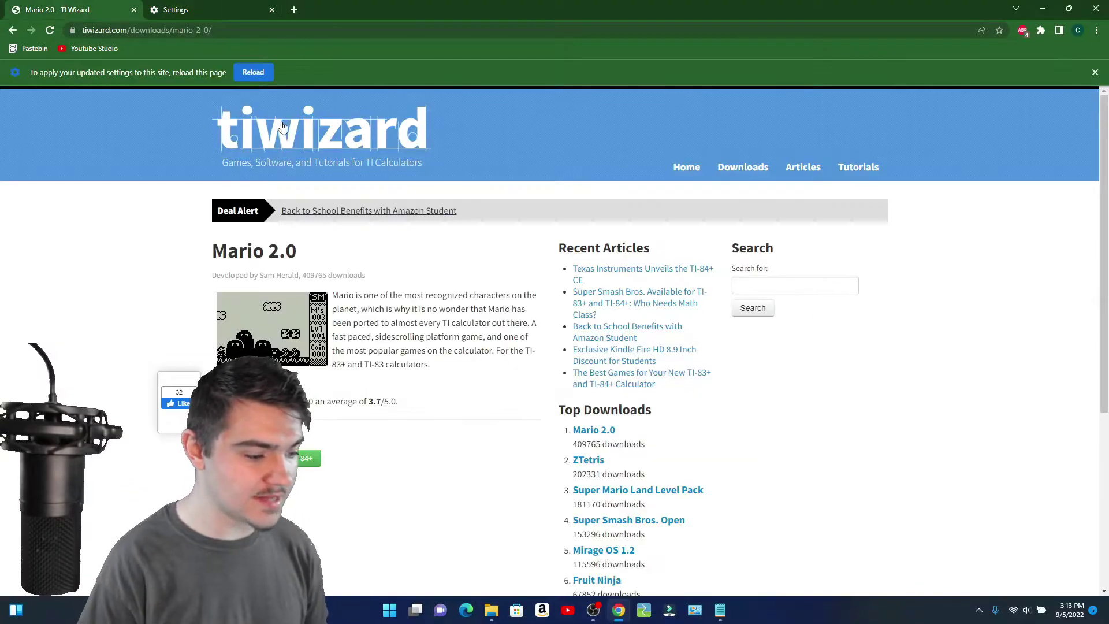
pyautogui.click(254, 69)
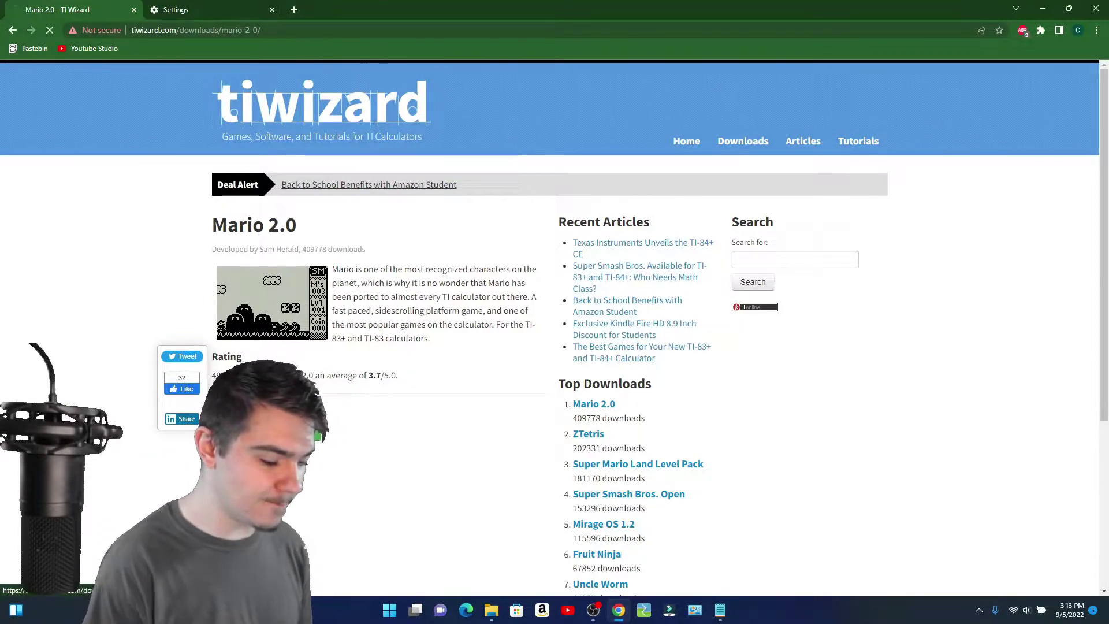
pyautogui.click(453, 480)
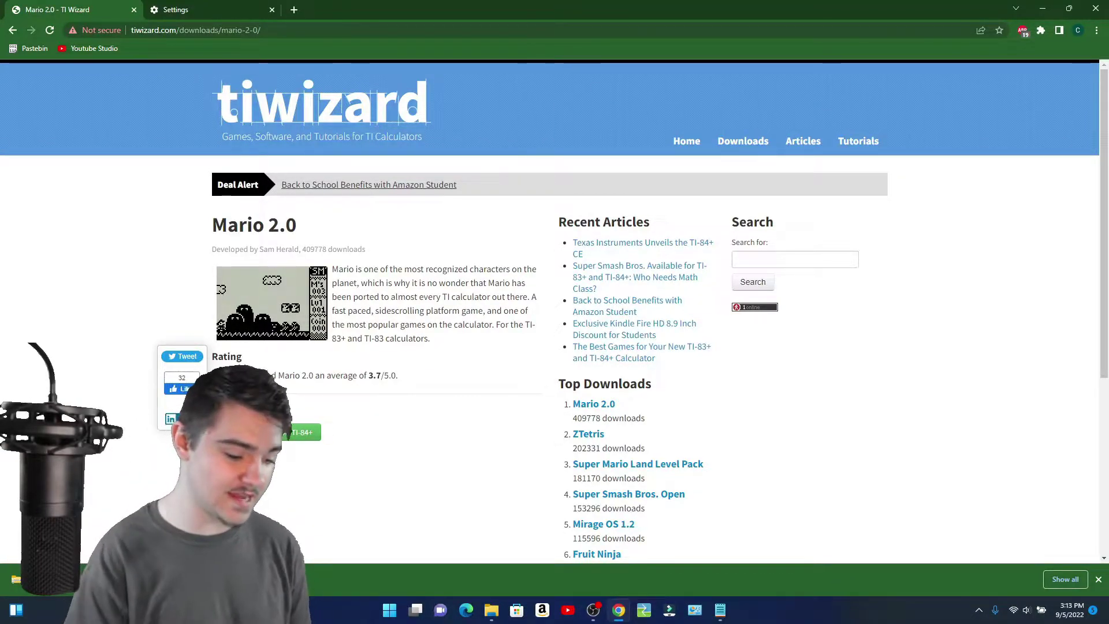
# Step: Bring up the Notepad note with the key path and launch Registry Editor via 'reg' search
pyautogui.click(719, 610)
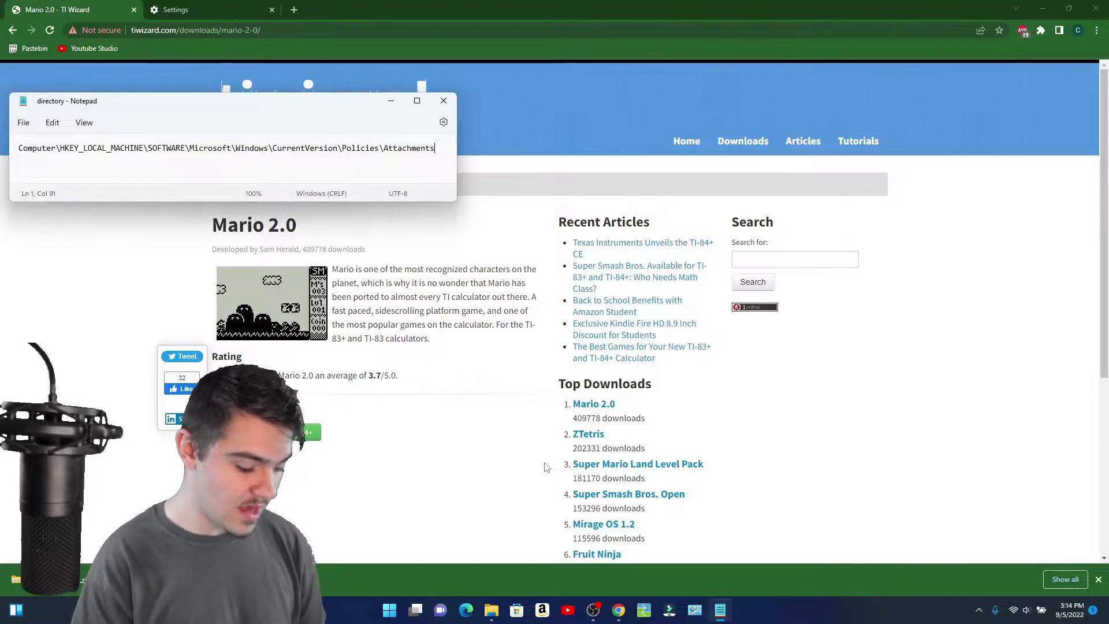
pyautogui.press('super')
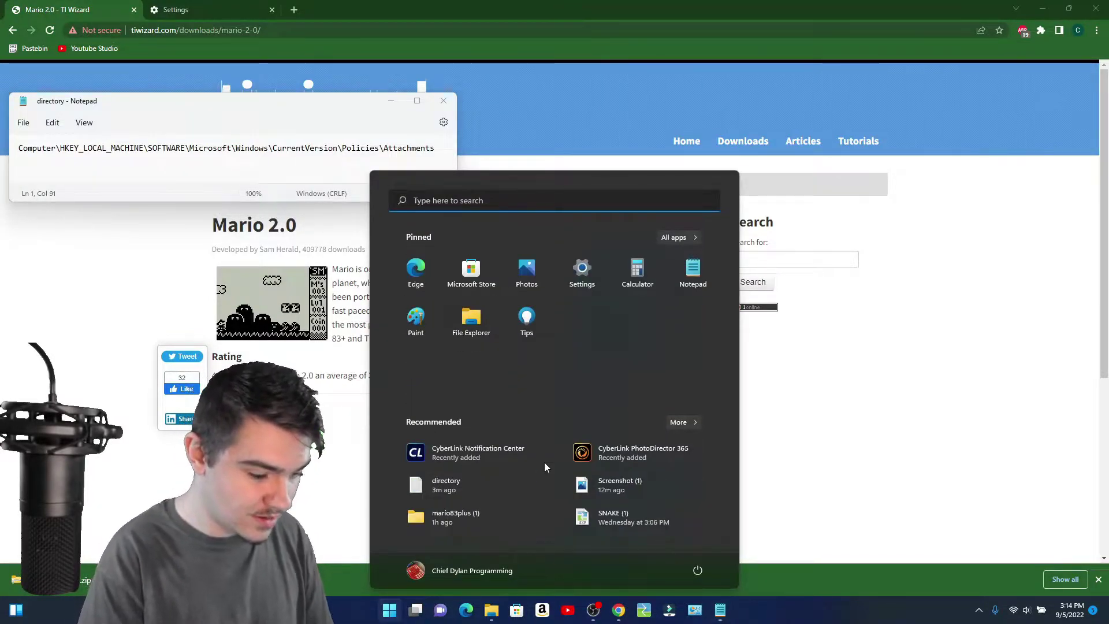
pyautogui.write('regis')
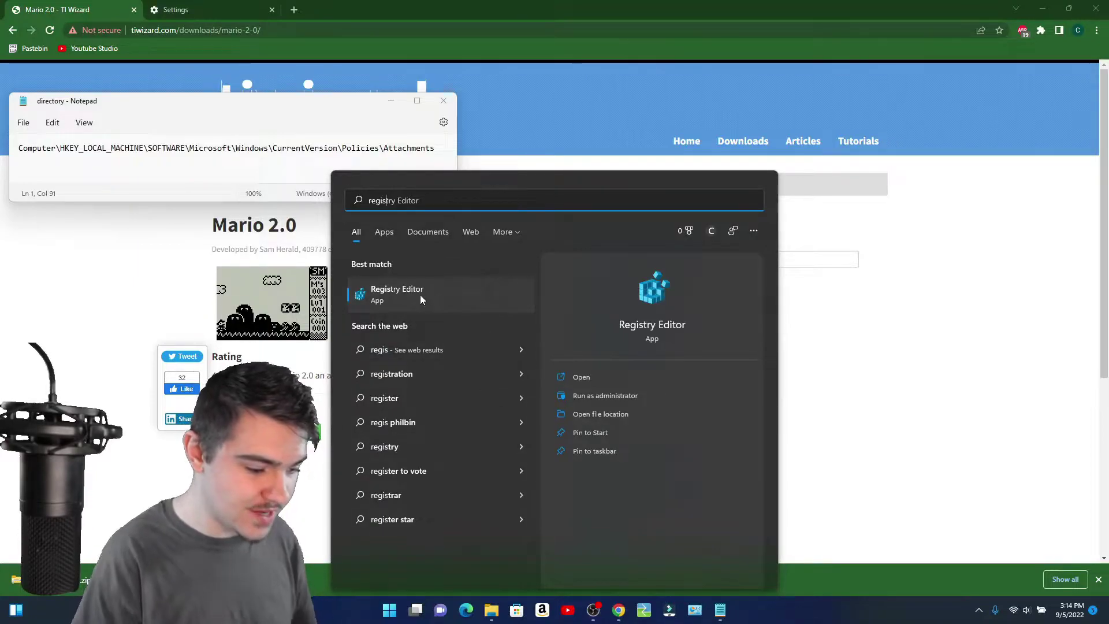
pyautogui.click(421, 294)
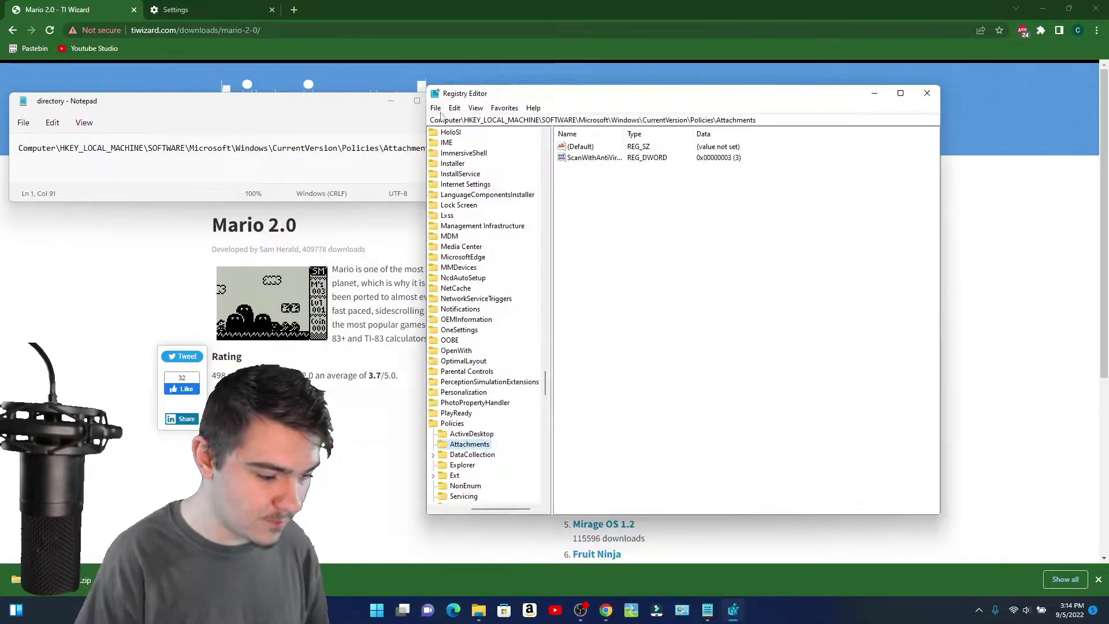
pyautogui.scroll(20, 516, 266)
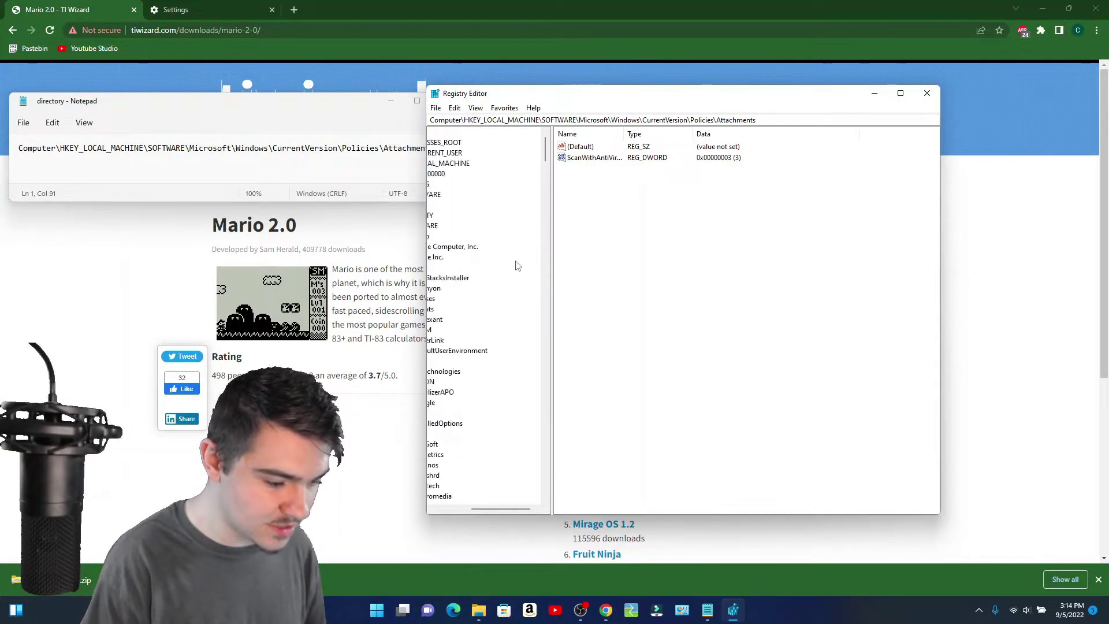
pyautogui.hscroll(-3, 517, 265)
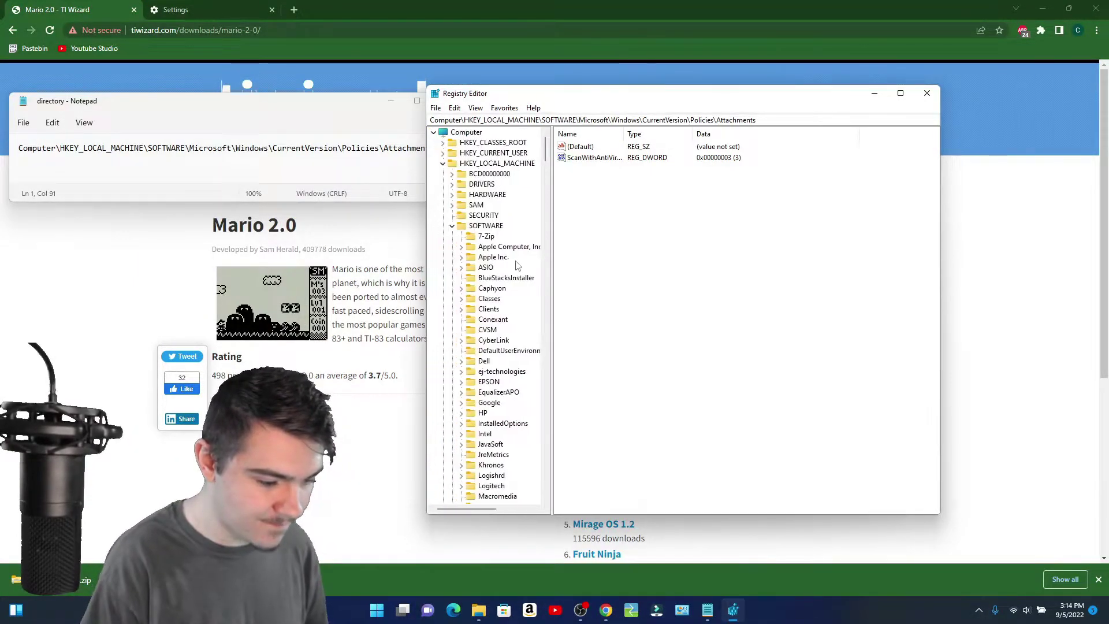
# Step: Expand HKEY_LOCAL_MACHINE > SOFTWARE > Microsoft in the registry key tree
pyautogui.click(442, 164)
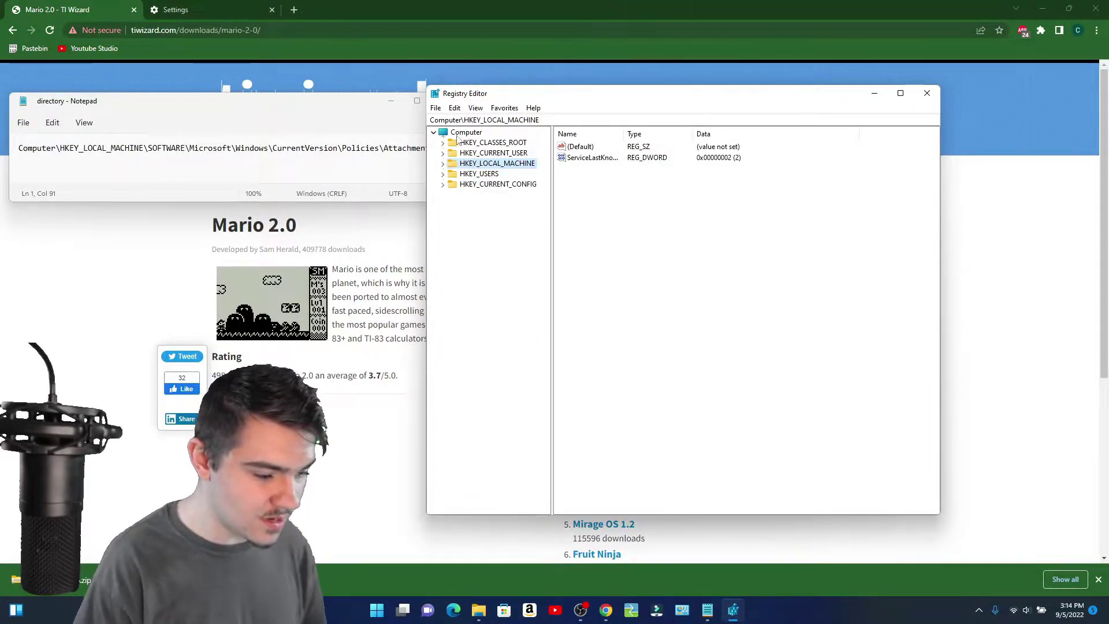
pyautogui.click(443, 173)
pyautogui.click(442, 163)
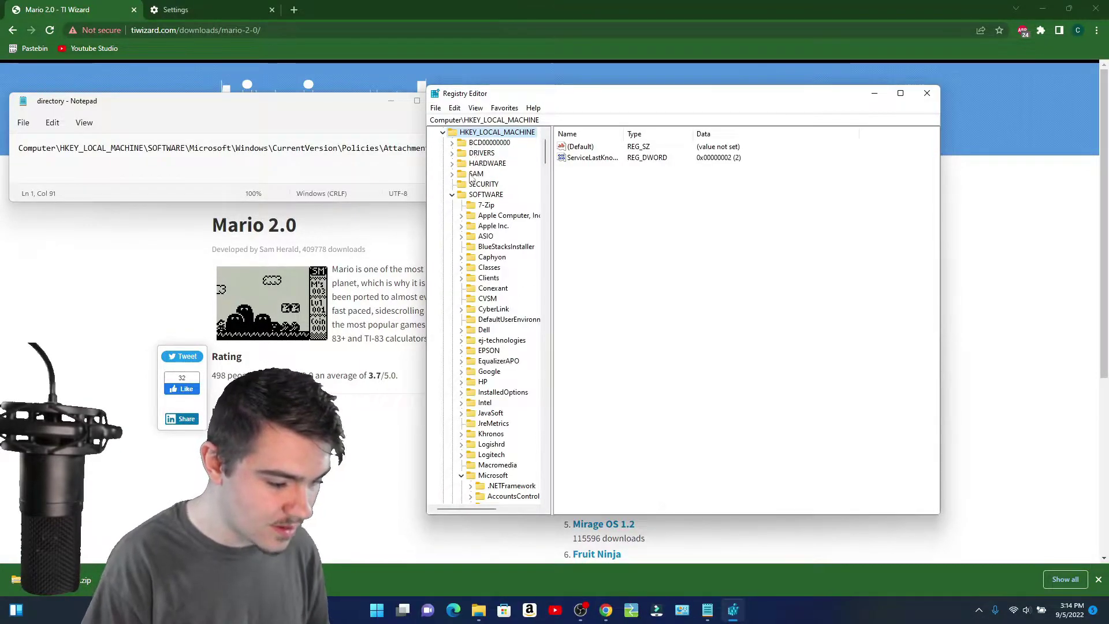
pyautogui.click(481, 195)
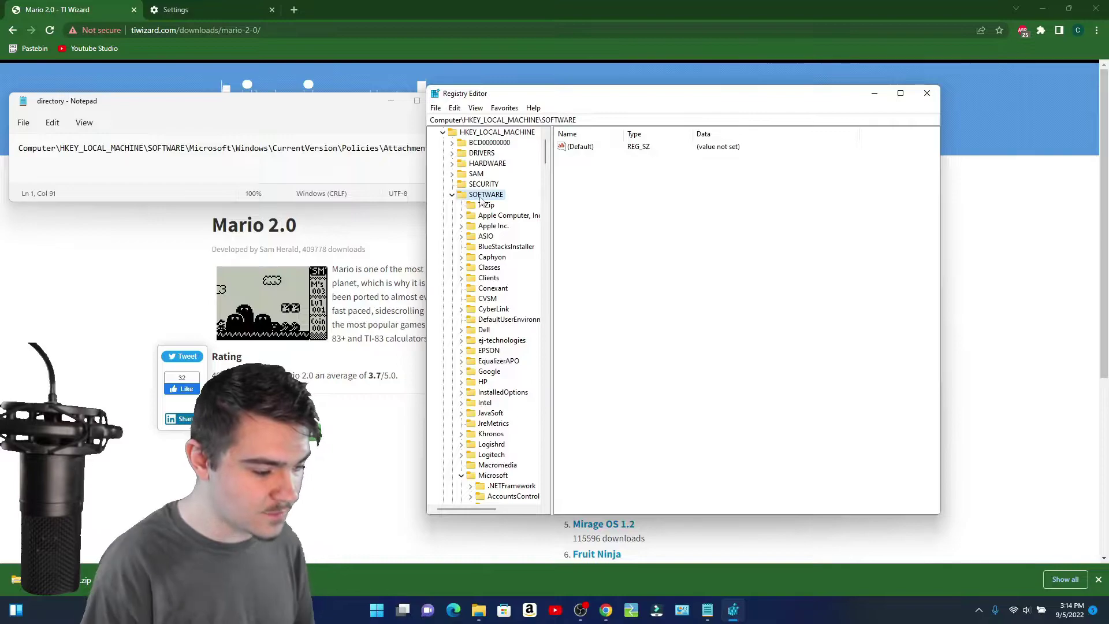
pyautogui.scroll(-5, 491, 277)
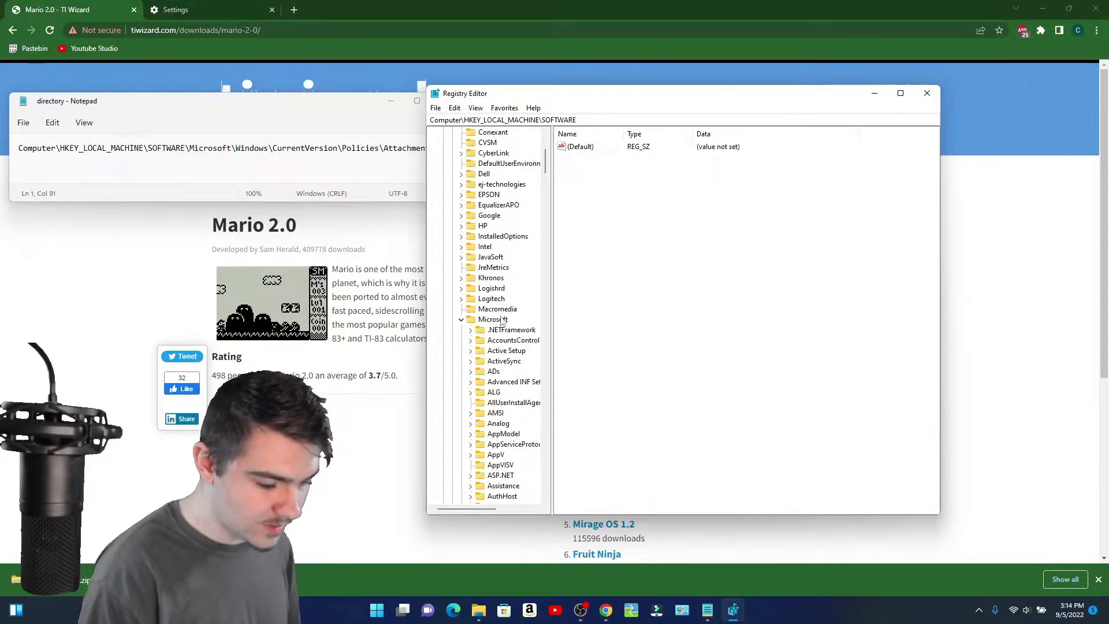
pyautogui.click(494, 320)
pyautogui.scroll(-5, 494, 329)
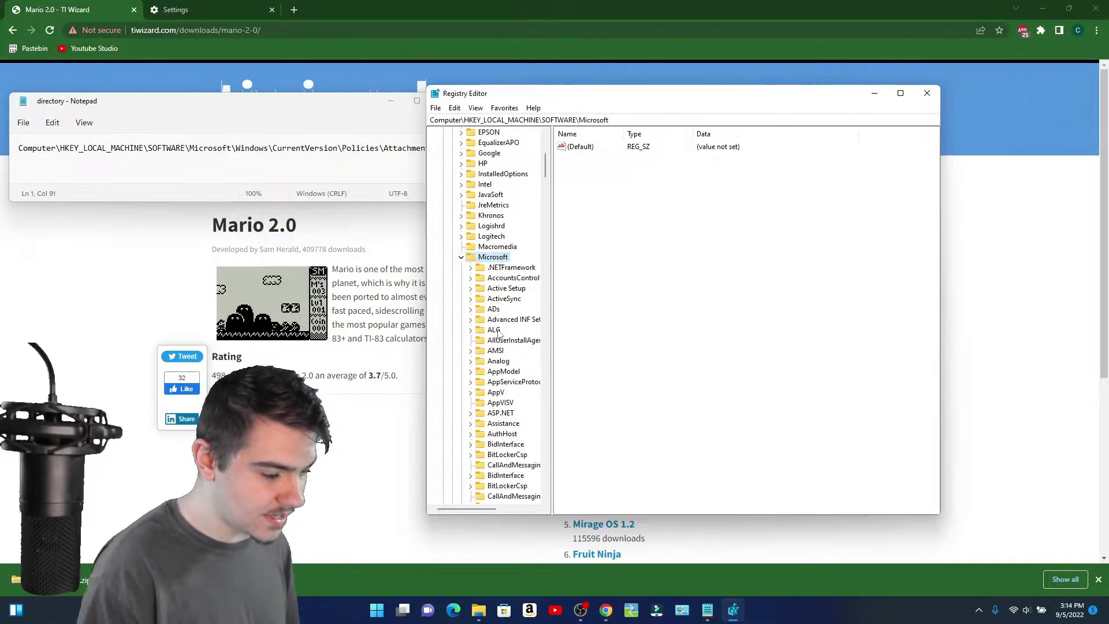
pyautogui.scroll(-20, 484, 324)
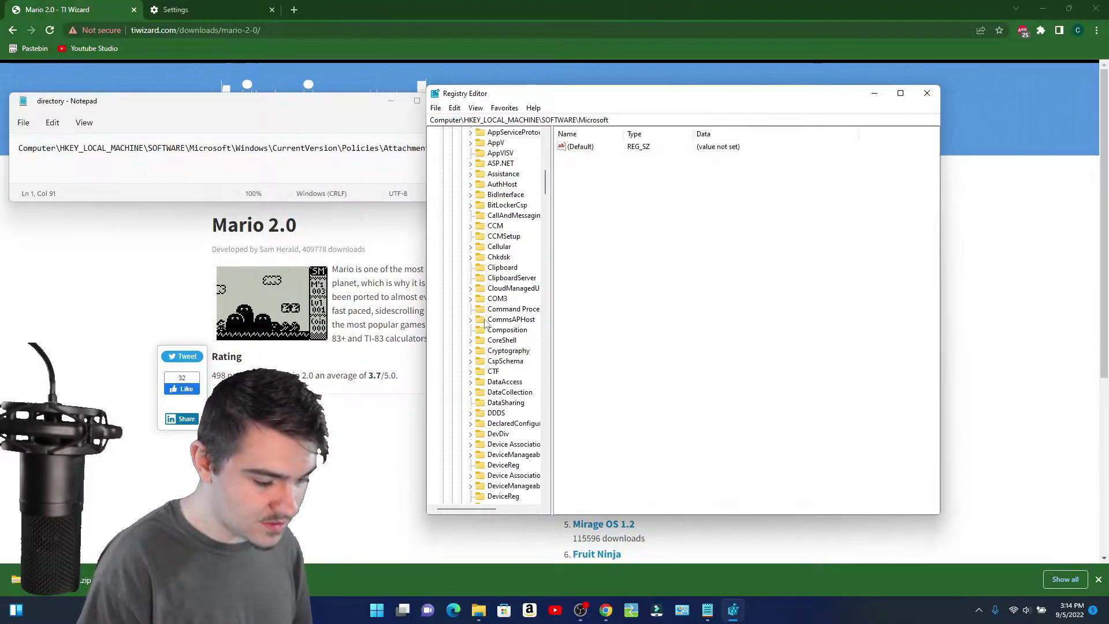
pyautogui.scroll(-20, 484, 323)
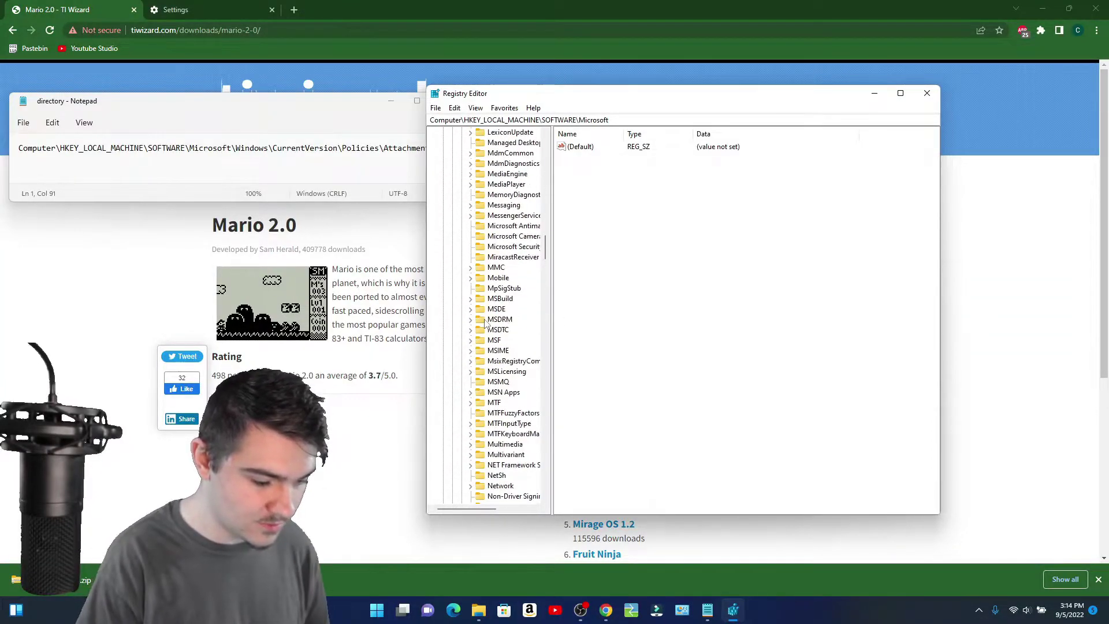
pyautogui.scroll(-12, 484, 323)
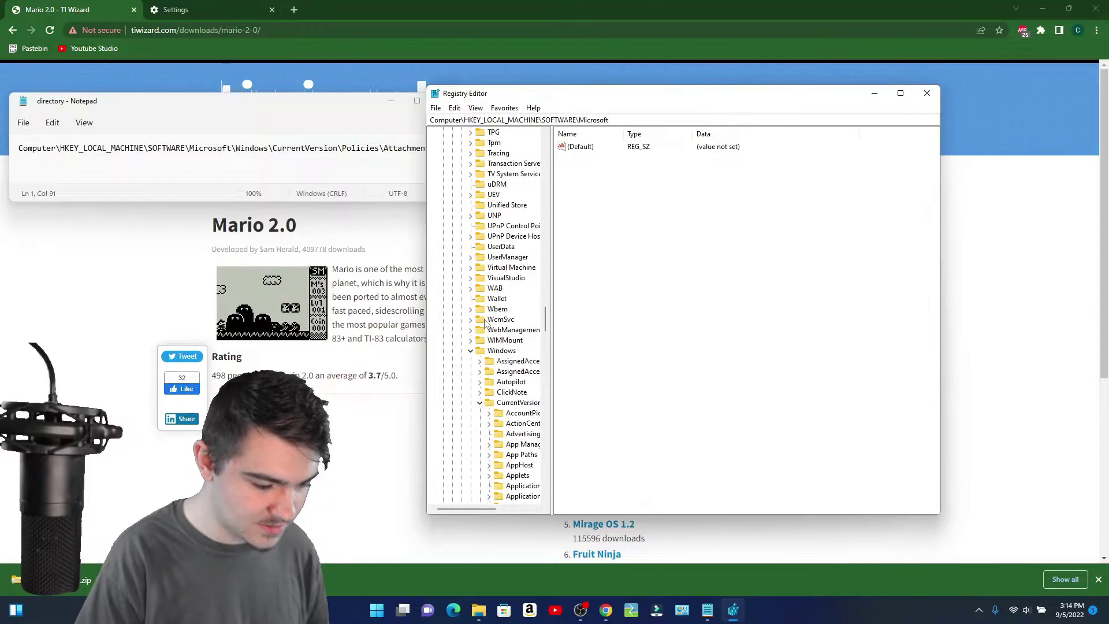
# Step: Drill into Windows > CurrentVersion > Policies and select the Attachments key
pyautogui.click(500, 289)
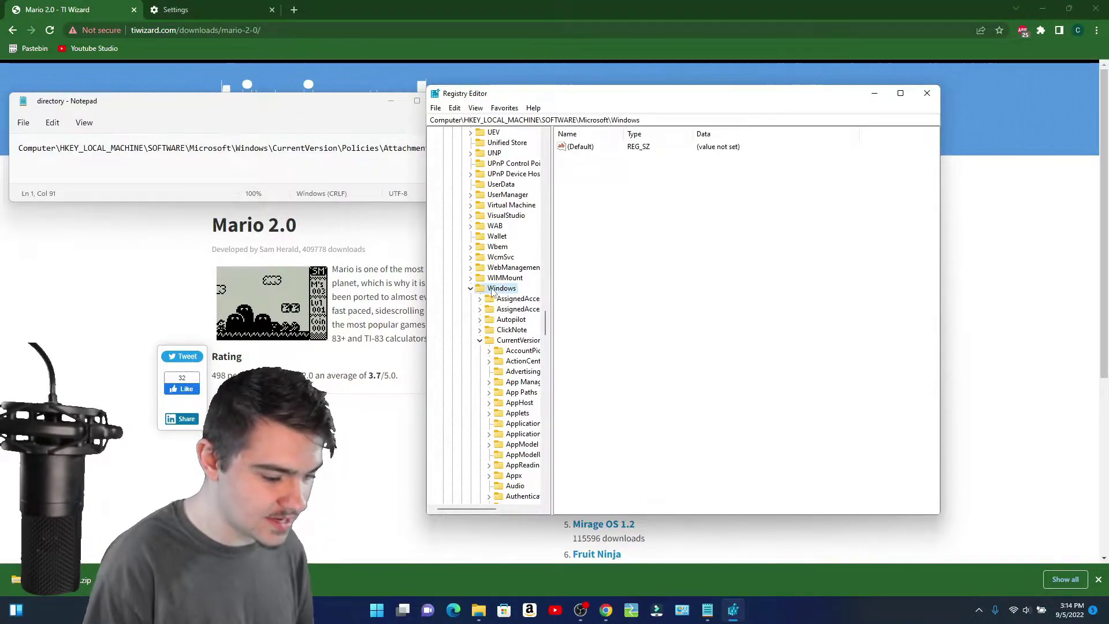
pyautogui.click(511, 343)
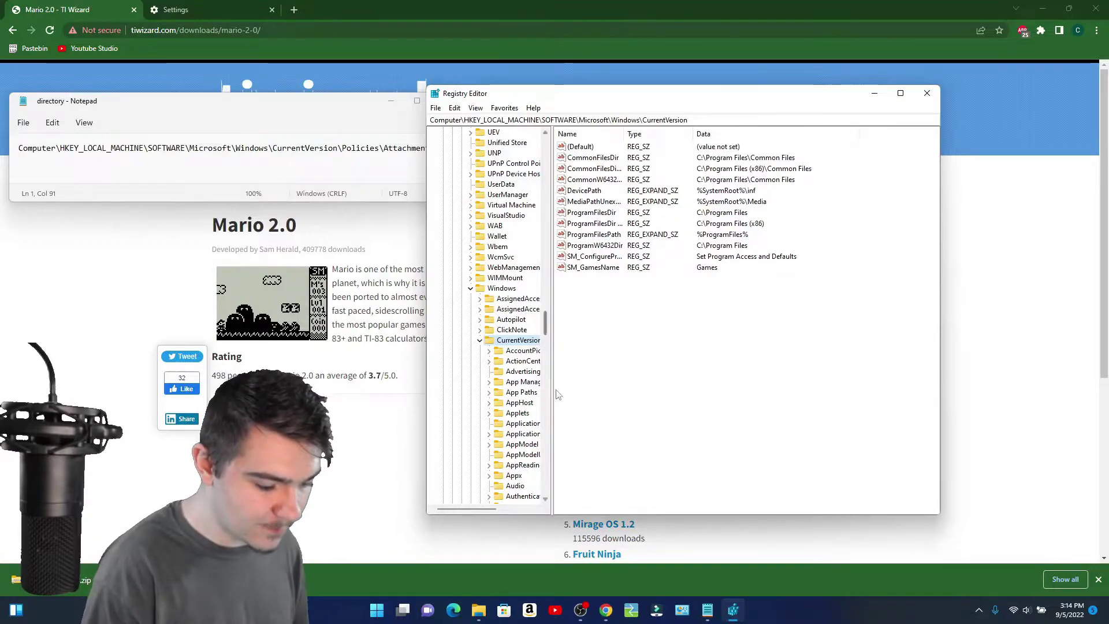
pyautogui.moveTo(552, 387); pyautogui.dragTo(617, 387)
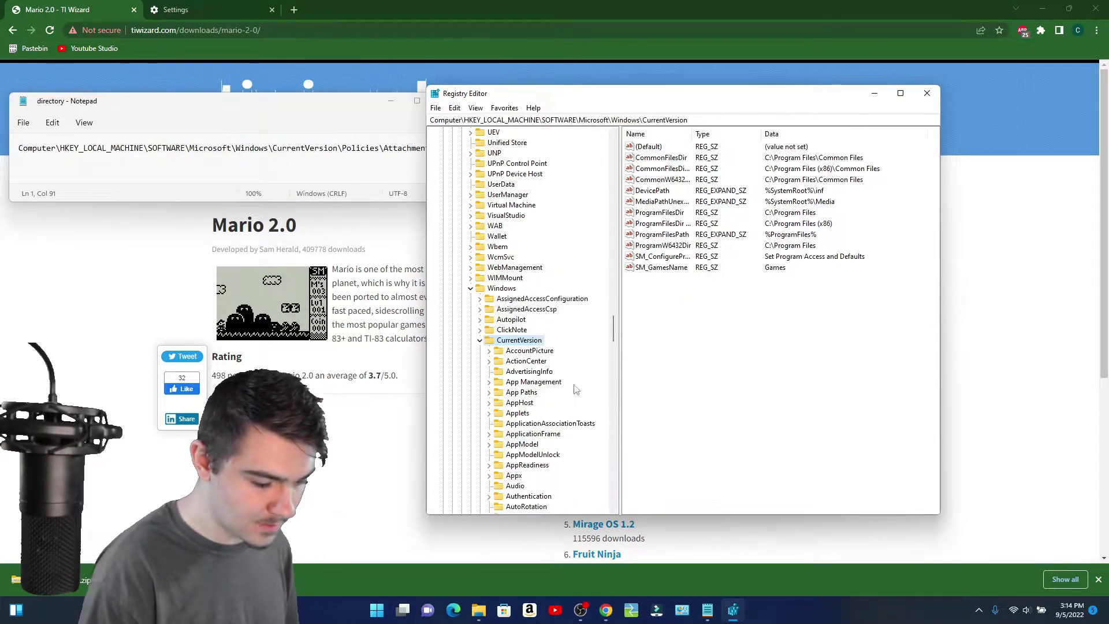
pyautogui.scroll(-2, 504, 395)
pyautogui.scroll(-1, 503, 395)
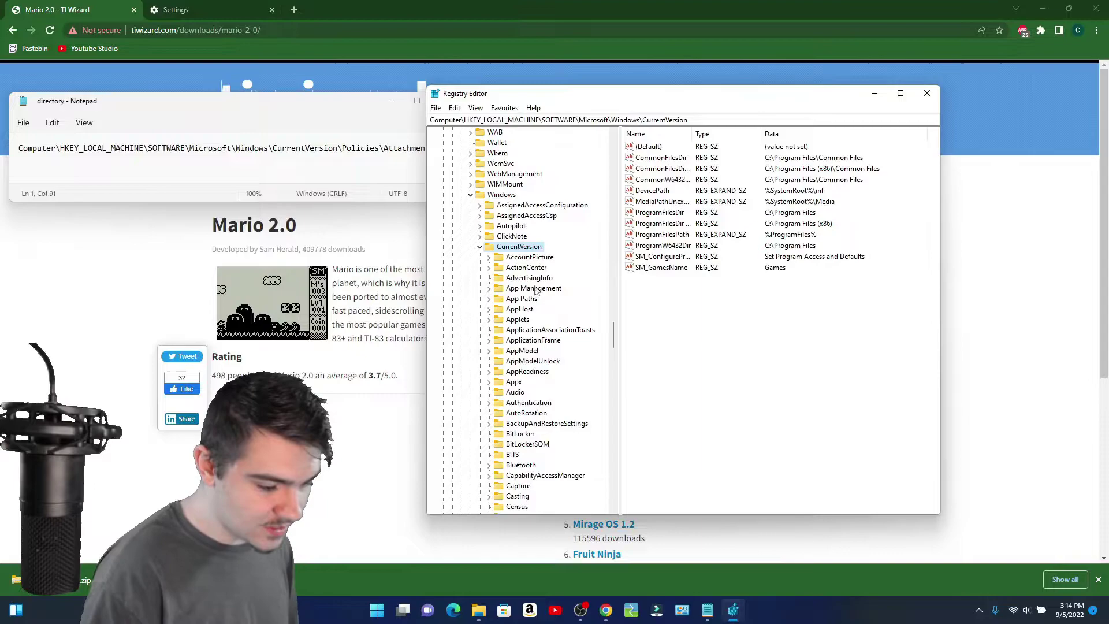
pyautogui.scroll(-5, 540, 334)
pyautogui.scroll(-18, 540, 335)
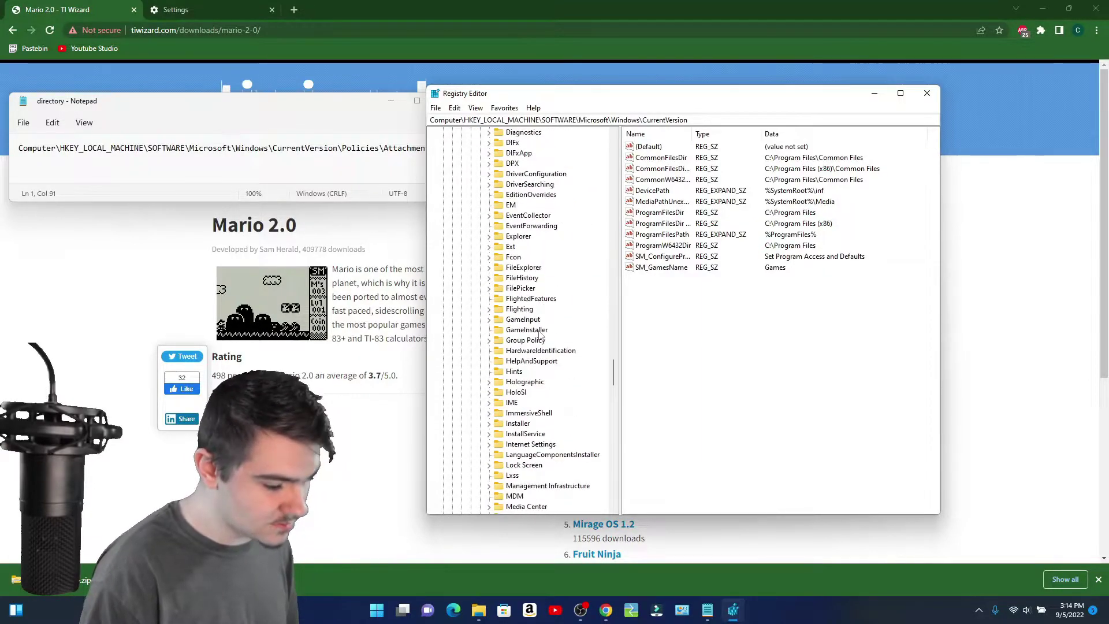
pyautogui.scroll(-2, 539, 334)
pyautogui.click(516, 340)
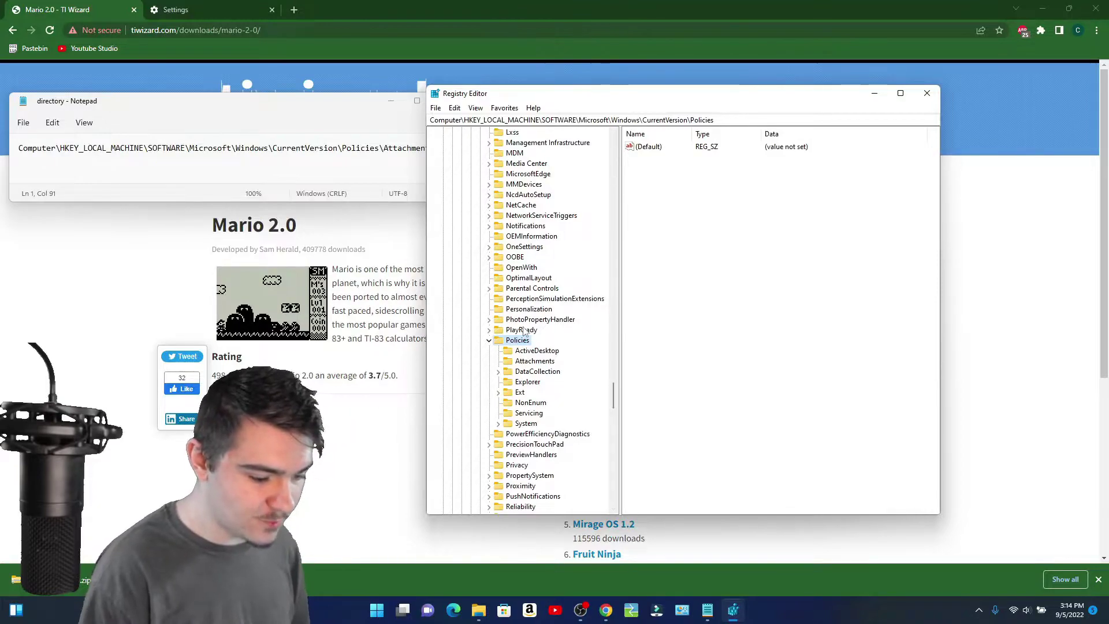
pyautogui.click(532, 361)
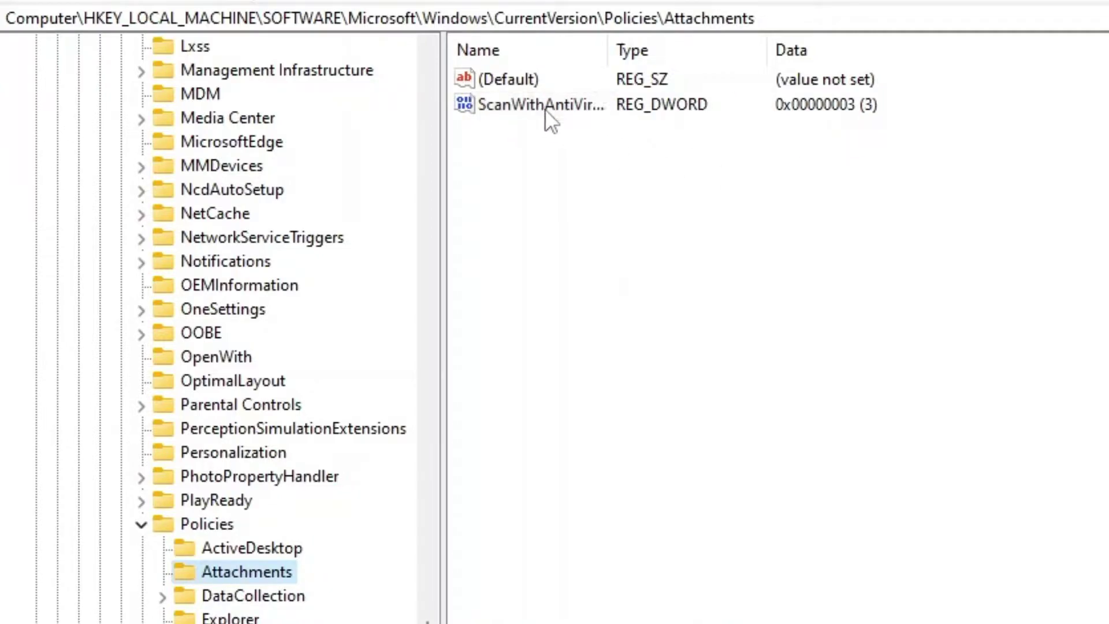
# Step: Set ScanWithAntiVirus value data to 0 and close Registry Editor
pyautogui.click(545, 110)
pyautogui.doubleClick(545, 109)
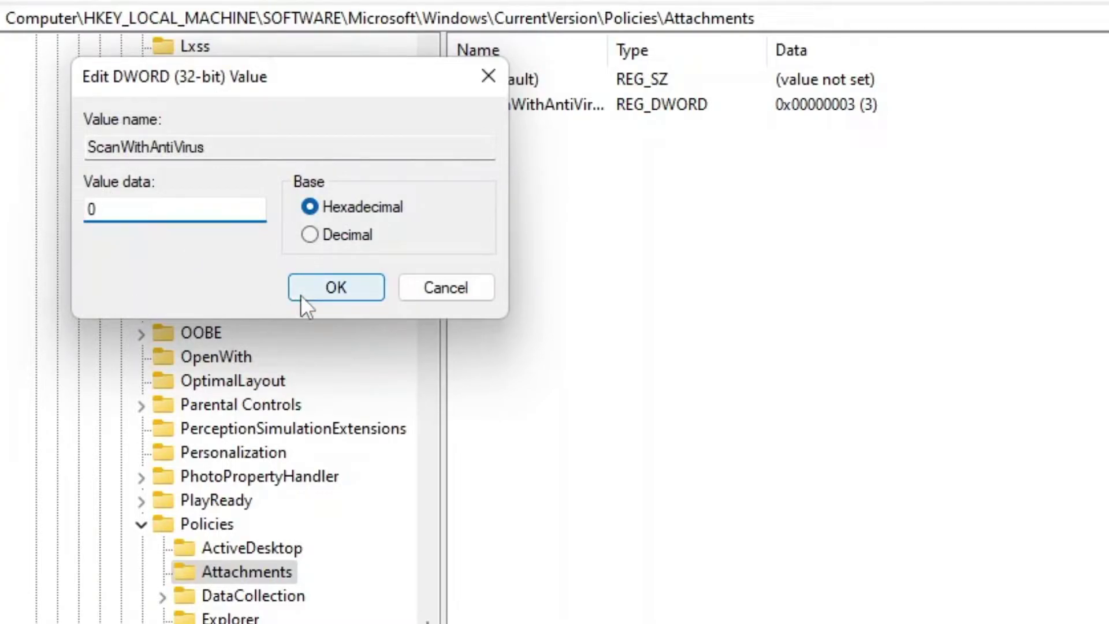
pyautogui.write('0')
pyautogui.click(329, 288)
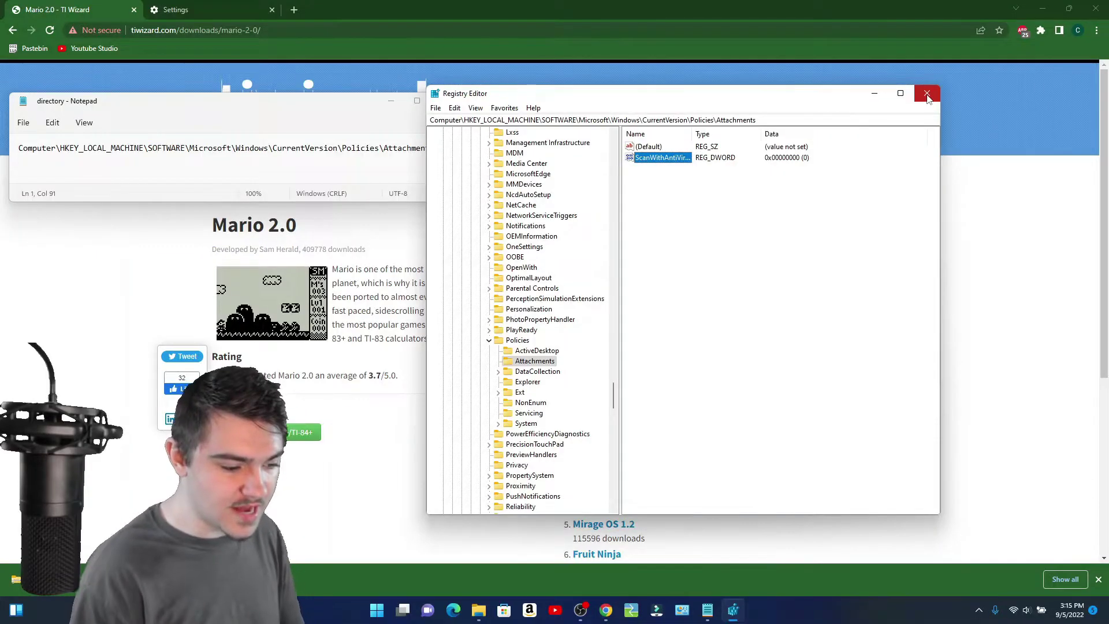
pyautogui.click(926, 95)
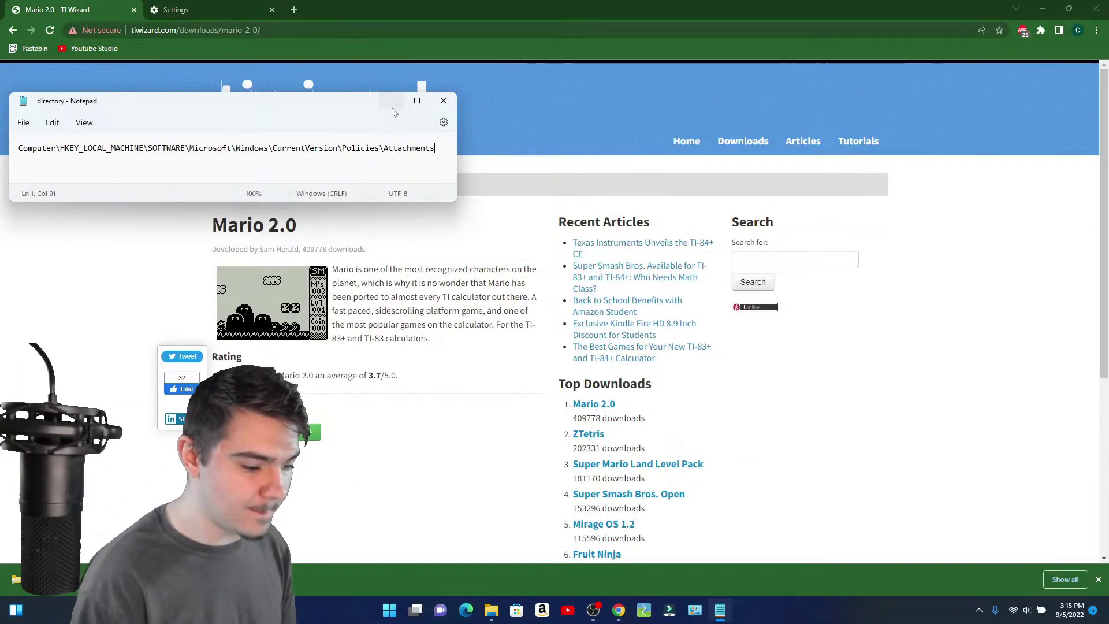
# Step: Minimize the Notepad notes window
pyautogui.click(391, 100)
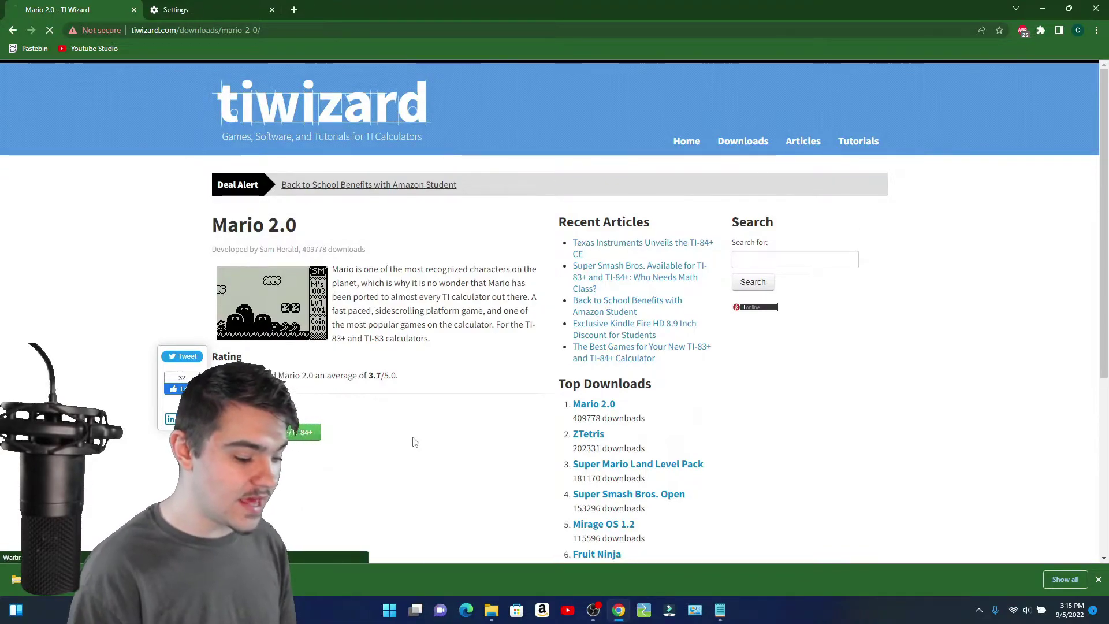